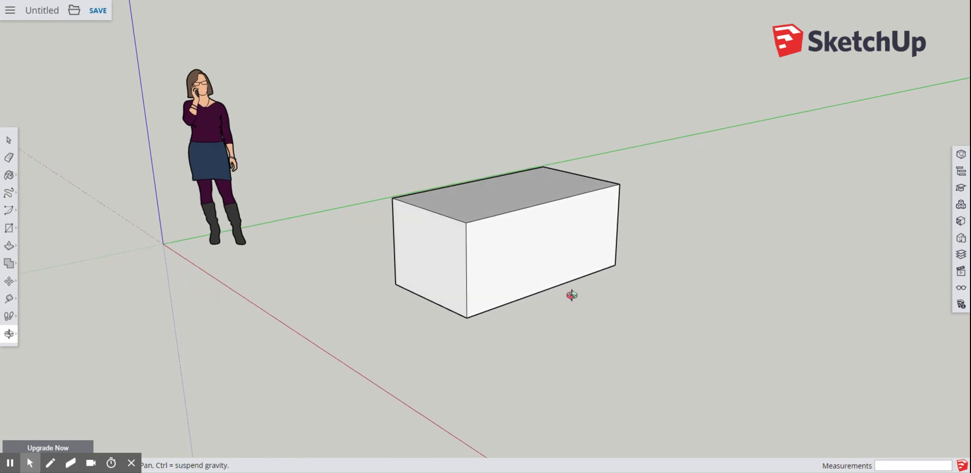
- Paint the box's long front face with the Roofing Scalloped material from the Roofing collection
{"action": "left_click", "coordinate": [10, 177]}
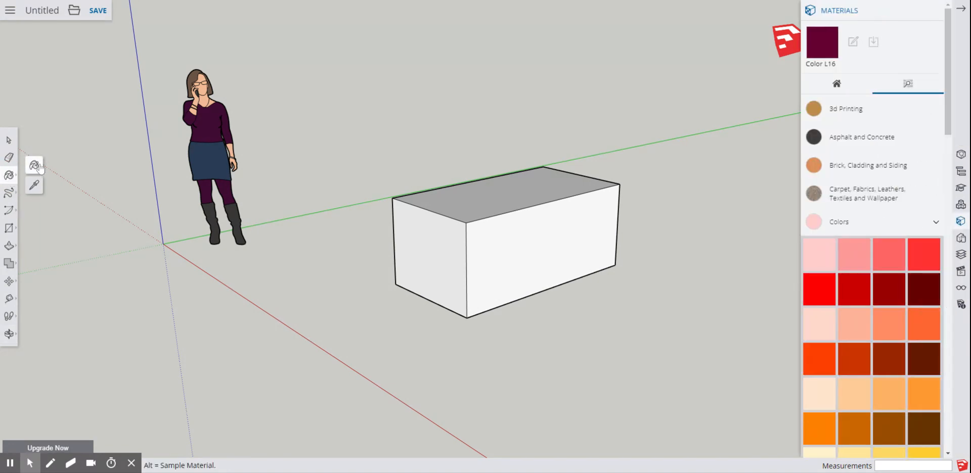
{"action": "left_click", "coordinate": [35, 167]}
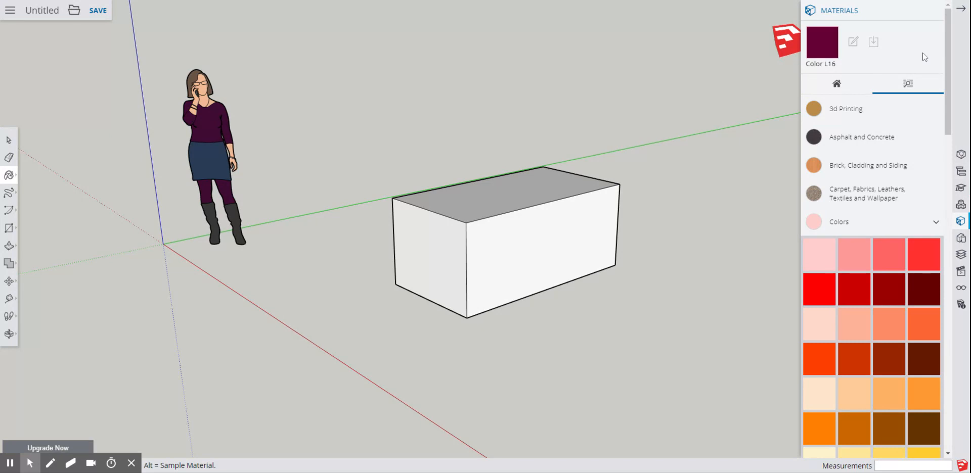
{"action": "left_click", "coordinate": [937, 224]}
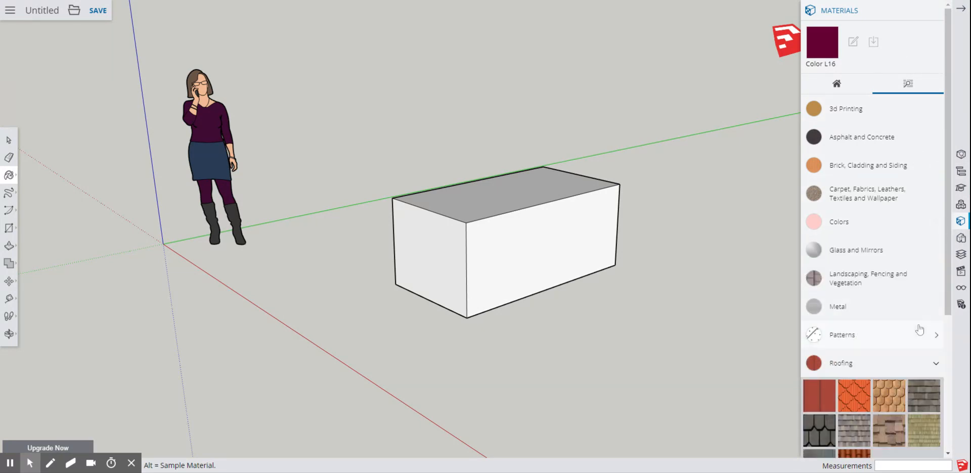
{"action": "left_click", "coordinate": [936, 366]}
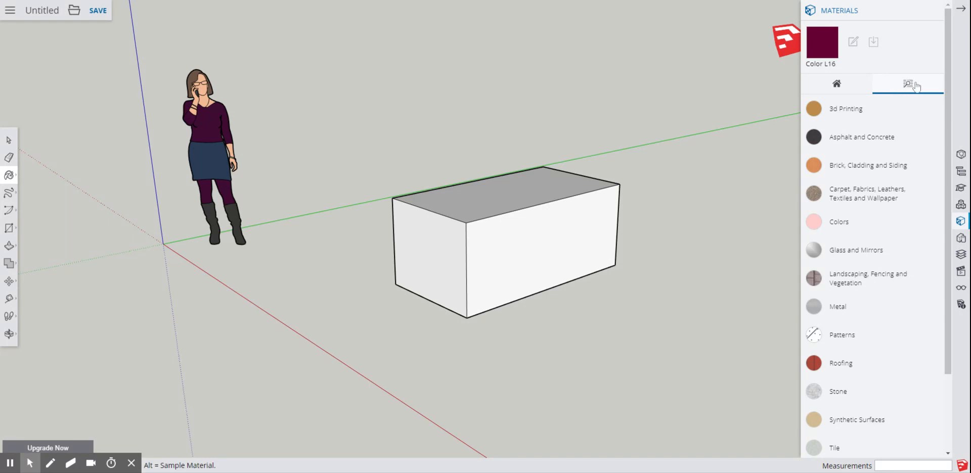
{"action": "left_click", "coordinate": [844, 89]}
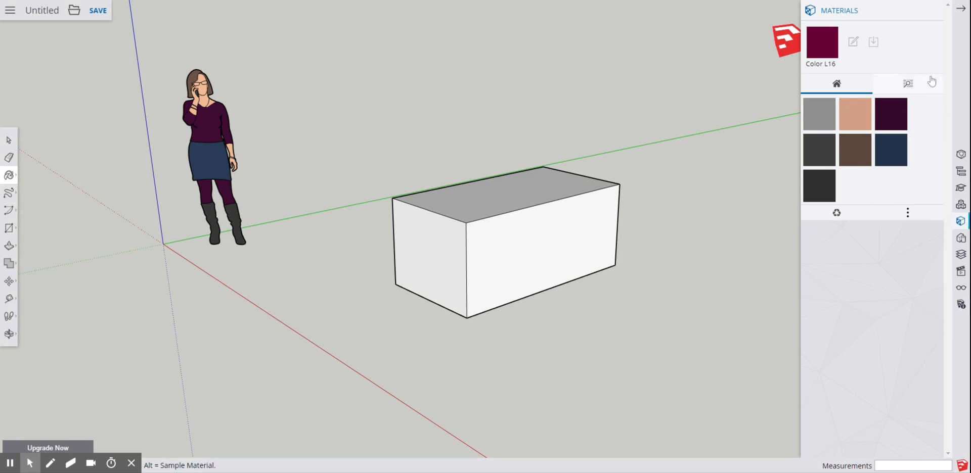
{"action": "left_click", "coordinate": [909, 85]}
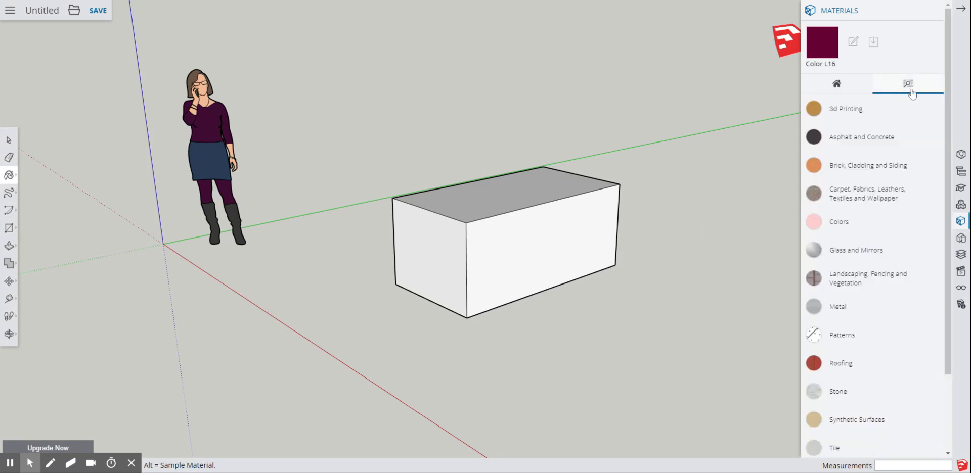
{"action": "left_click", "coordinate": [842, 363]}
{"action": "left_click", "coordinate": [885, 402]}
{"action": "left_click", "coordinate": [584, 246]}
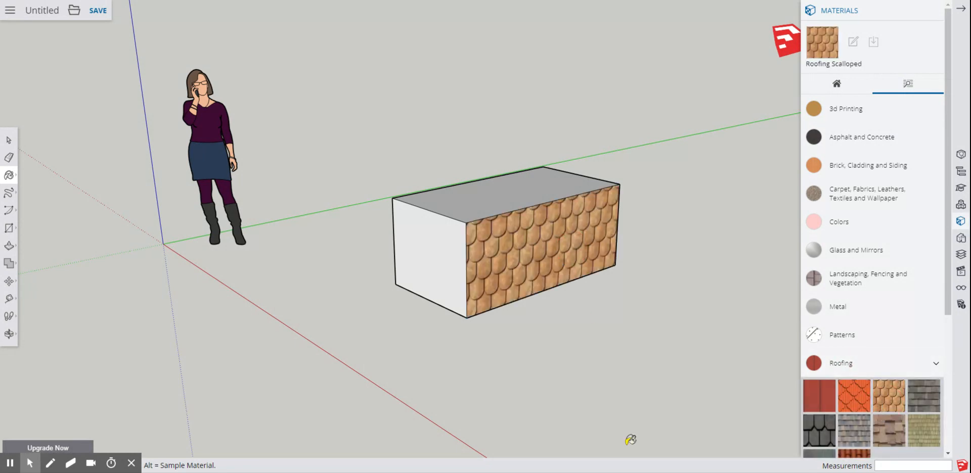
- Paint the adjacent blank end face of the box with the green grass texture from Landscaping, Fencing and Vegetation
{"action": "scroll", "coordinate": [890, 298], "scroll_direction": "down", "scroll_amount": 2}
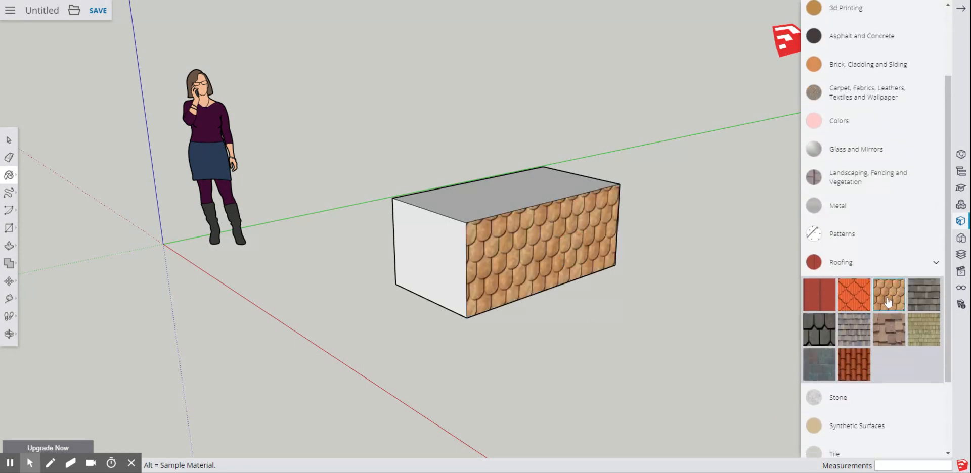
{"action": "left_click", "coordinate": [913, 265]}
{"action": "left_click", "coordinate": [863, 183]}
{"action": "left_click", "coordinate": [925, 292]}
{"action": "left_click", "coordinate": [422, 253]}
- Paint the top face of the box with the bright green Color G03 from the Colors collection
{"action": "left_click", "coordinate": [908, 178]}
{"action": "left_click", "coordinate": [895, 122]}
{"action": "scroll", "coordinate": [889, 153], "scroll_direction": "down", "scroll_amount": 5}
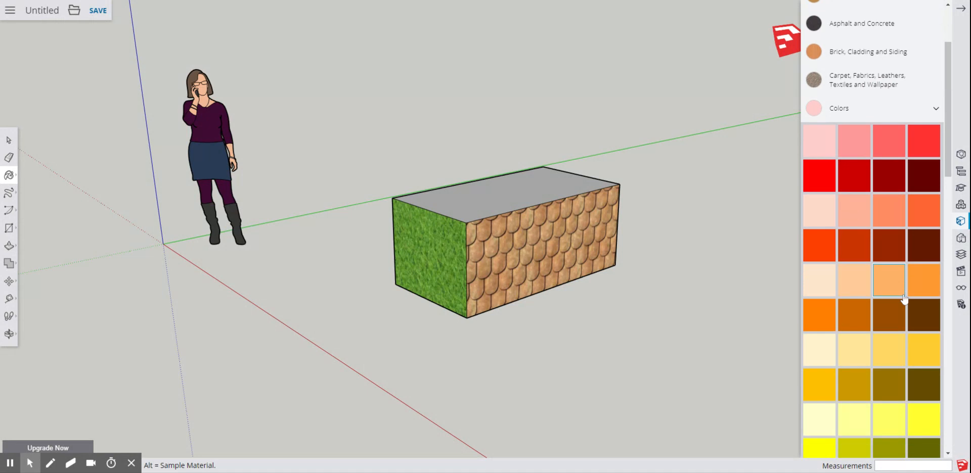
{"action": "left_click", "coordinate": [519, 195]}
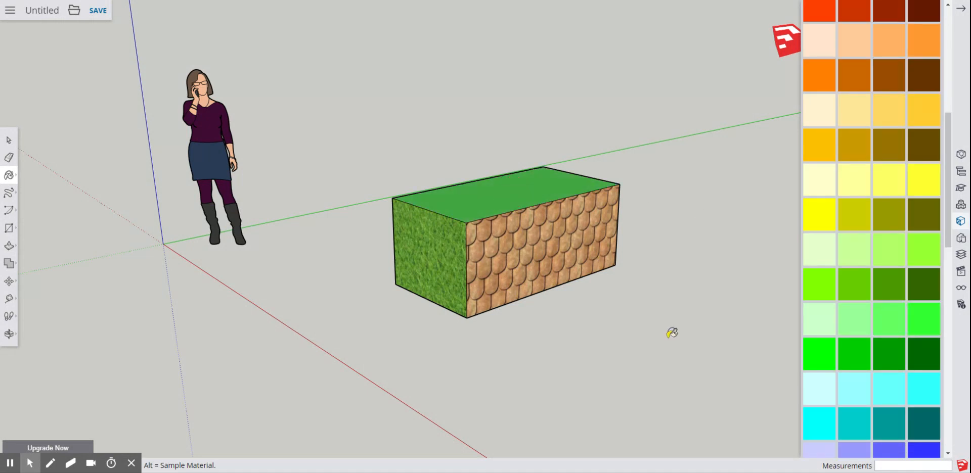
- Paint the blank end face opposite the grass one with Color G03 and close the materials browser
{"action": "left_click", "coordinate": [9, 333]}
{"action": "left_click_drag", "start_coordinate": [585, 280], "coordinate": [507, 280]}
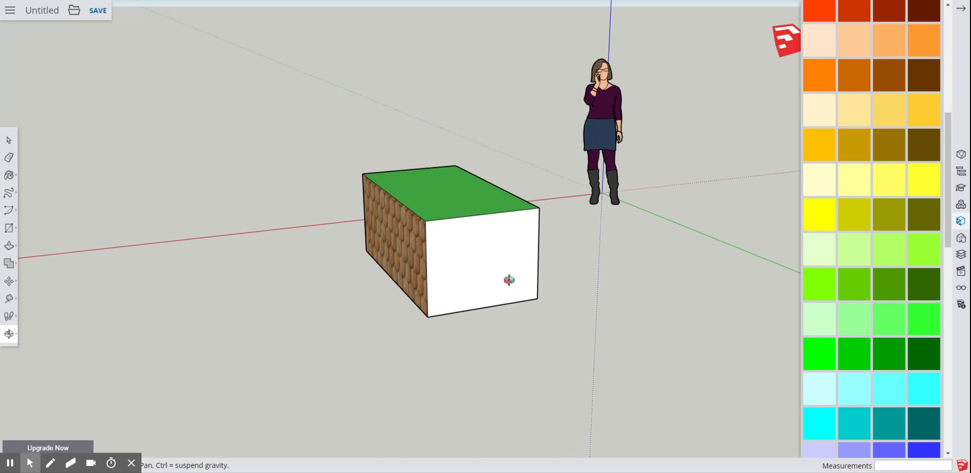
{"action": "left_click", "coordinate": [9, 175]}
{"action": "left_click", "coordinate": [465, 272]}
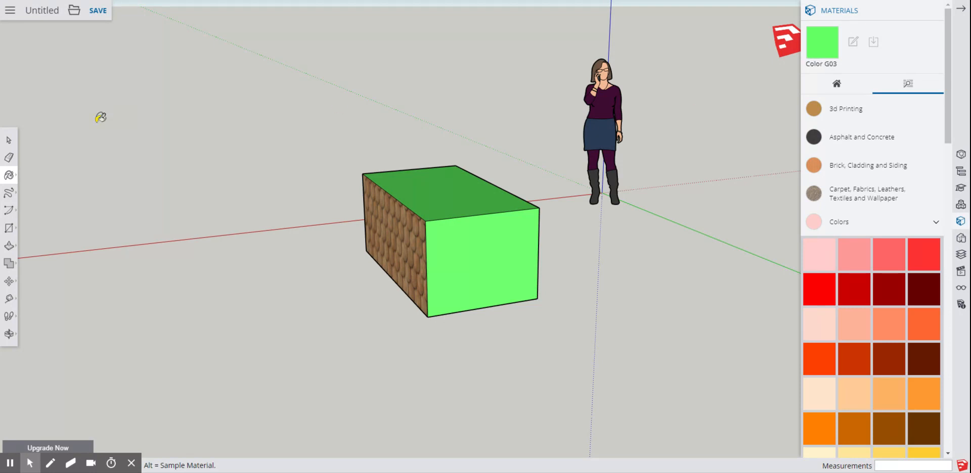
{"action": "left_click", "coordinate": [934, 11]}
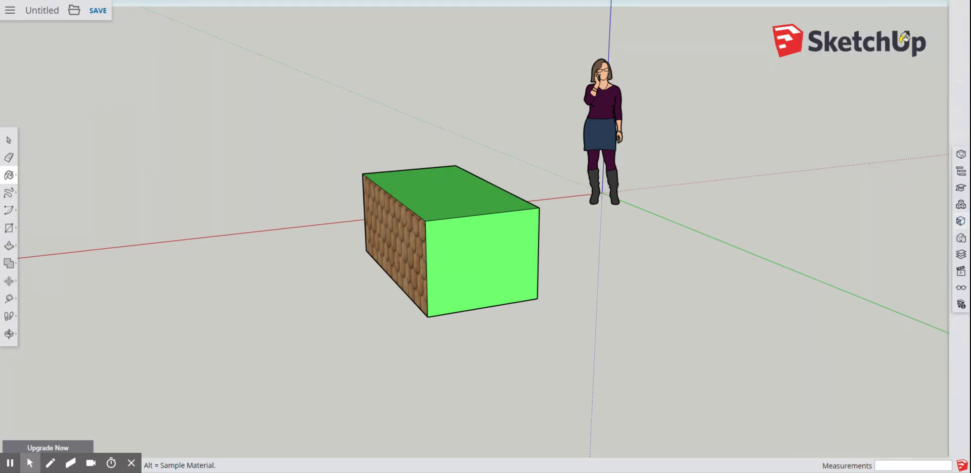
- Insert blue stars.png as a material and paint the blank long face with it, each tile about 1' 5" wide
{"action": "left_click", "coordinate": [9, 335]}
{"action": "left_click_drag", "start_coordinate": [305, 301], "coordinate": [410, 302]}
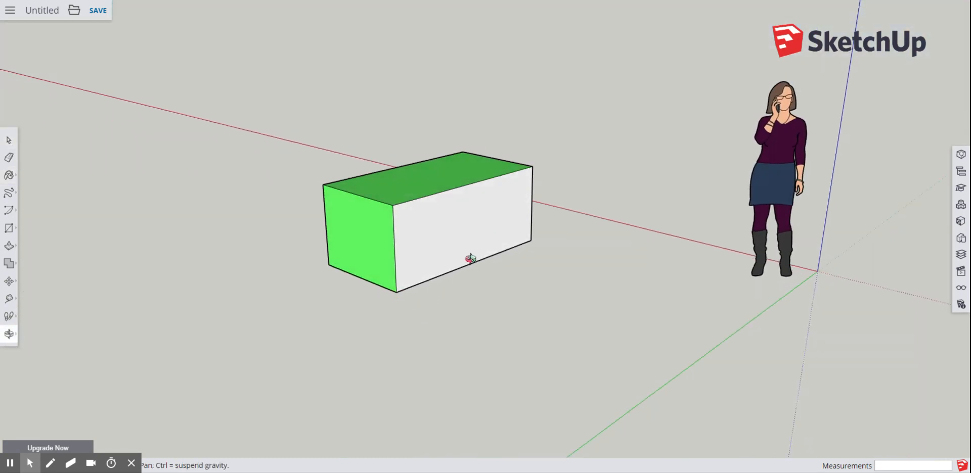
{"action": "left_click", "coordinate": [79, 14]}
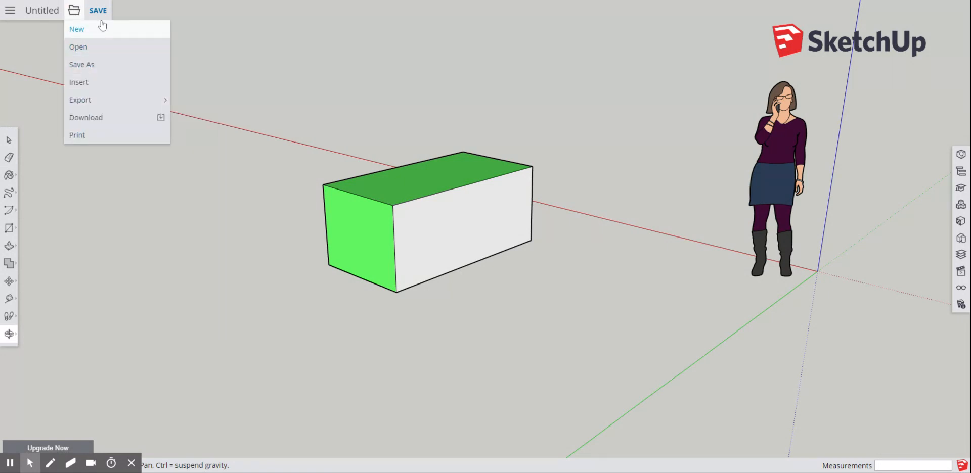
{"action": "left_click", "coordinate": [111, 87]}
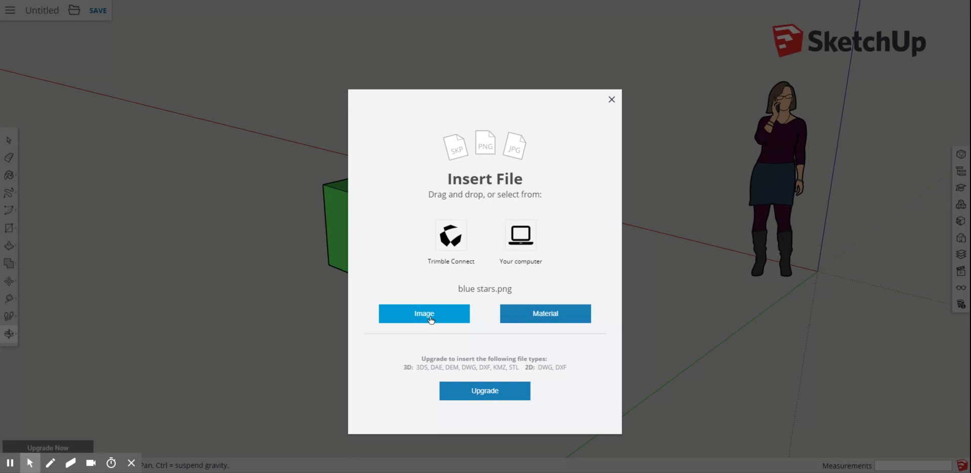
{"action": "left_click", "coordinate": [552, 318]}
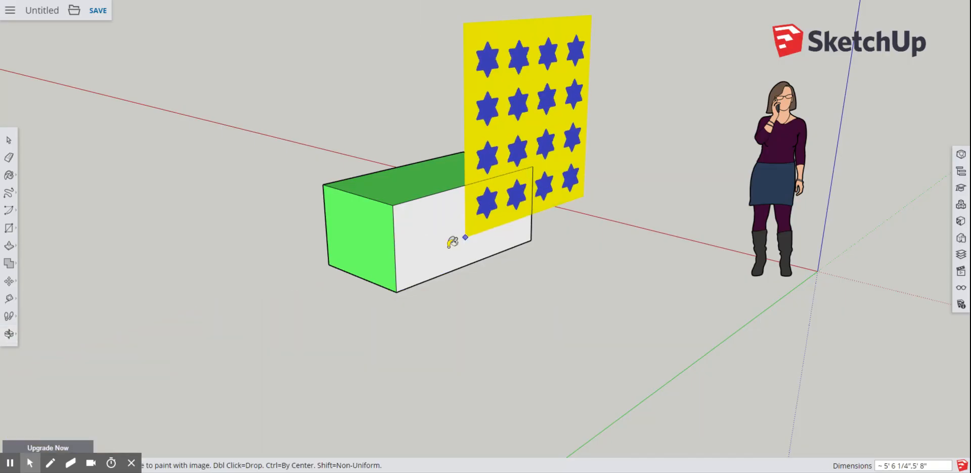
{"action": "left_click", "coordinate": [410, 275]}
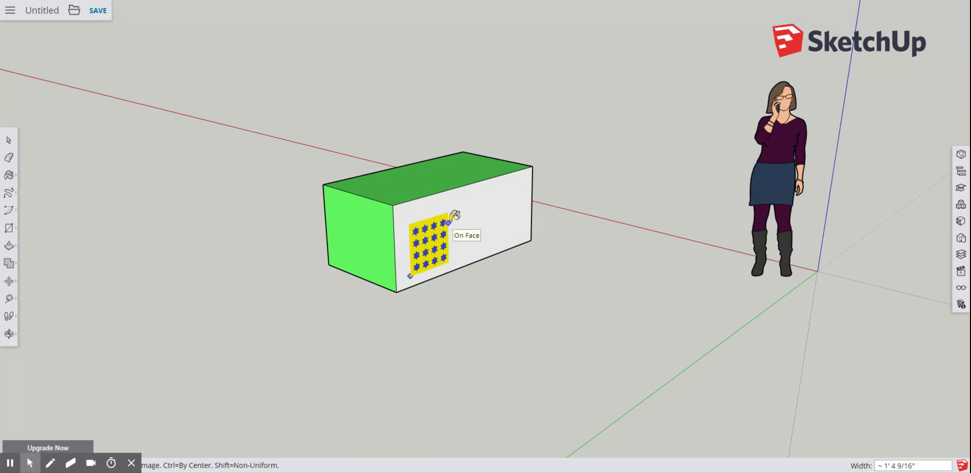
{"action": "left_click", "coordinate": [453, 222]}
{"action": "key", "text": "o"}
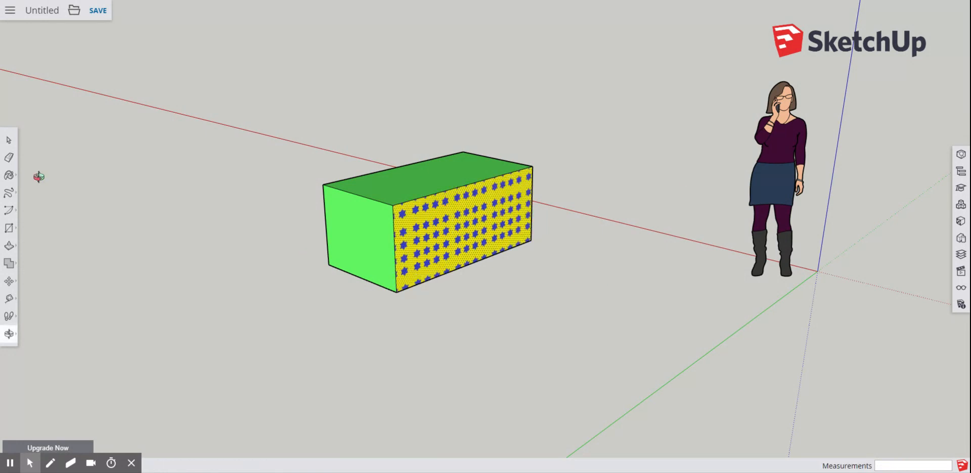
- Repaint the bright green end face with the blue stars material already in the model
{"action": "left_click", "coordinate": [10, 177]}
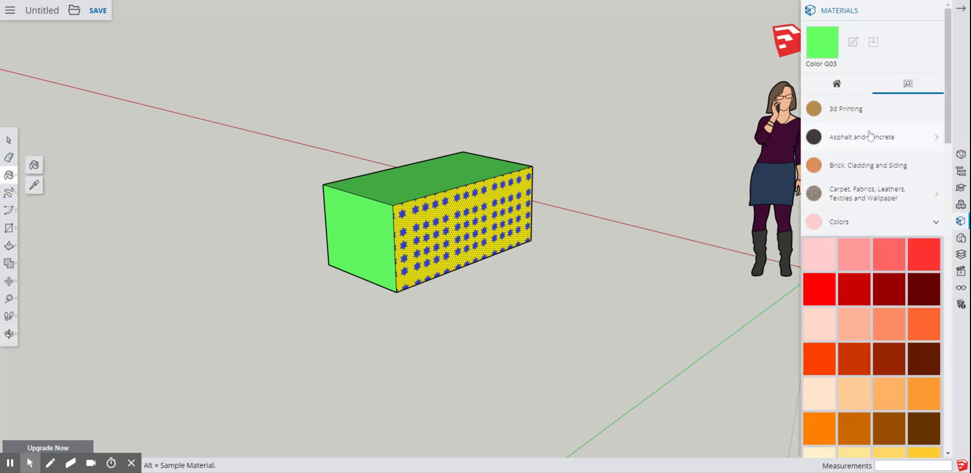
{"action": "left_click", "coordinate": [835, 87]}
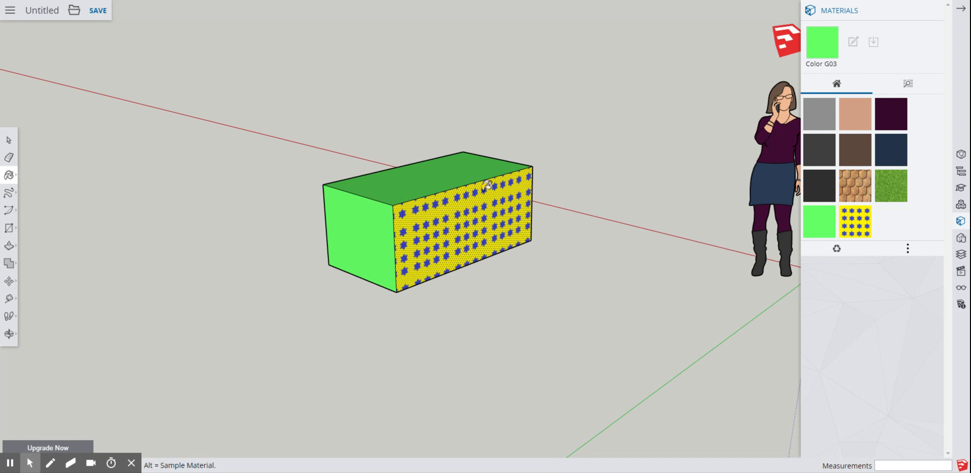
{"action": "left_click", "coordinate": [854, 222]}
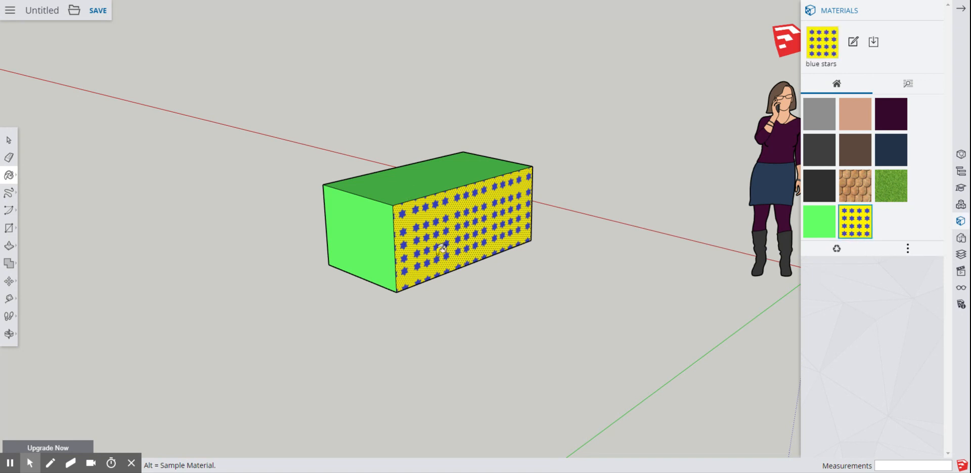
{"action": "left_click", "coordinate": [387, 243]}
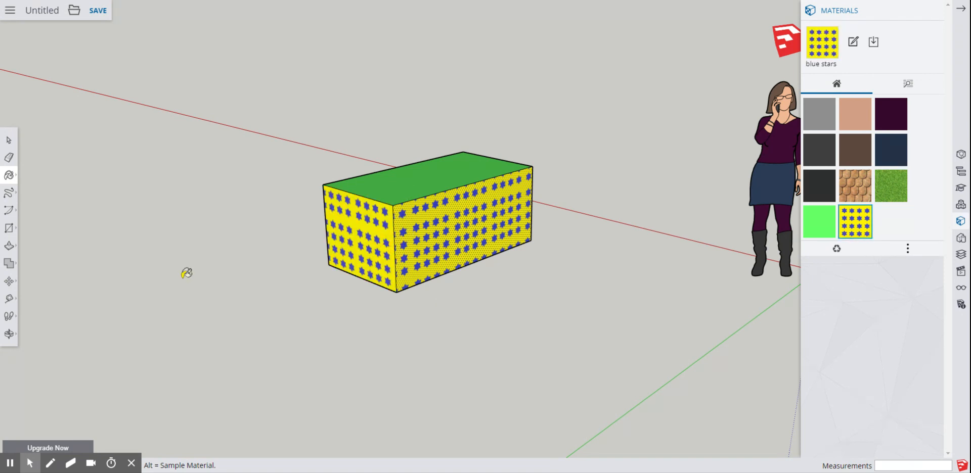
- Insert the robot picture from the computer as an image on the scalloped roofing face, about 1' 6" wide
{"action": "left_click", "coordinate": [9, 334]}
{"action": "left_click_drag", "start_coordinate": [480, 281], "coordinate": [536, 275]}
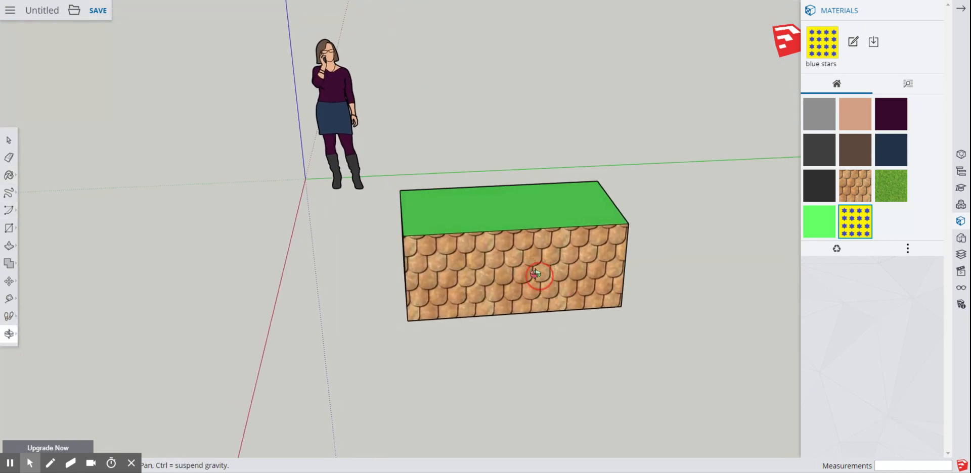
{"action": "left_click", "coordinate": [75, 15]}
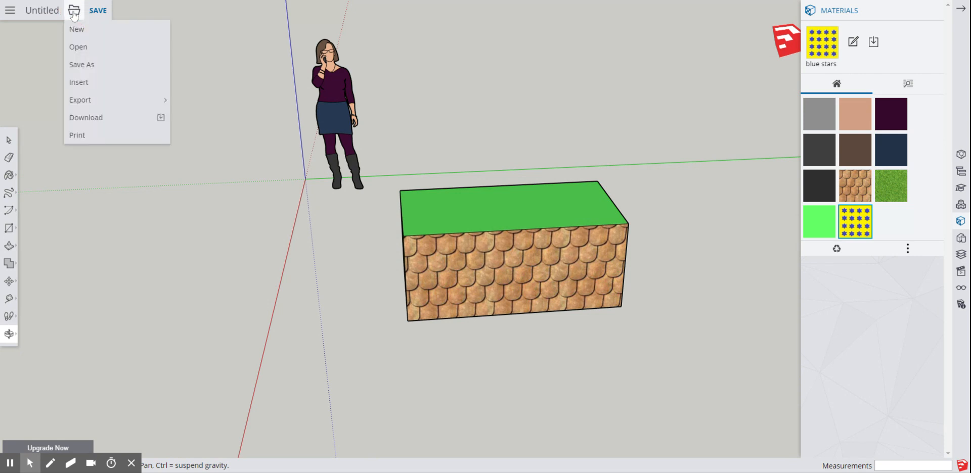
{"action": "left_click", "coordinate": [89, 82]}
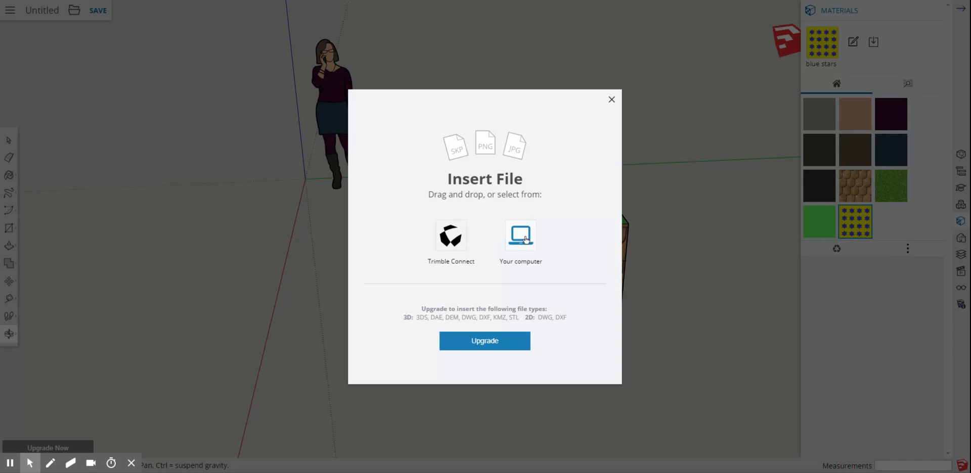
{"action": "left_click", "coordinate": [438, 316]}
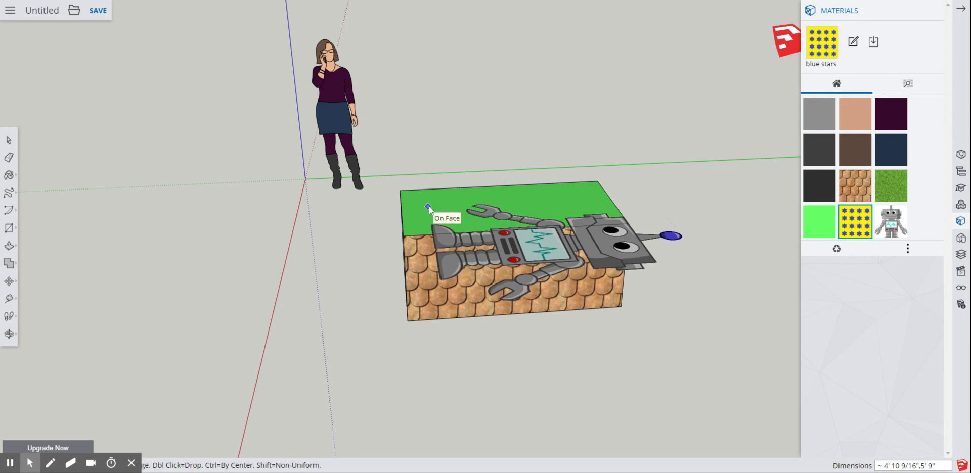
{"action": "left_click", "coordinate": [428, 308]}
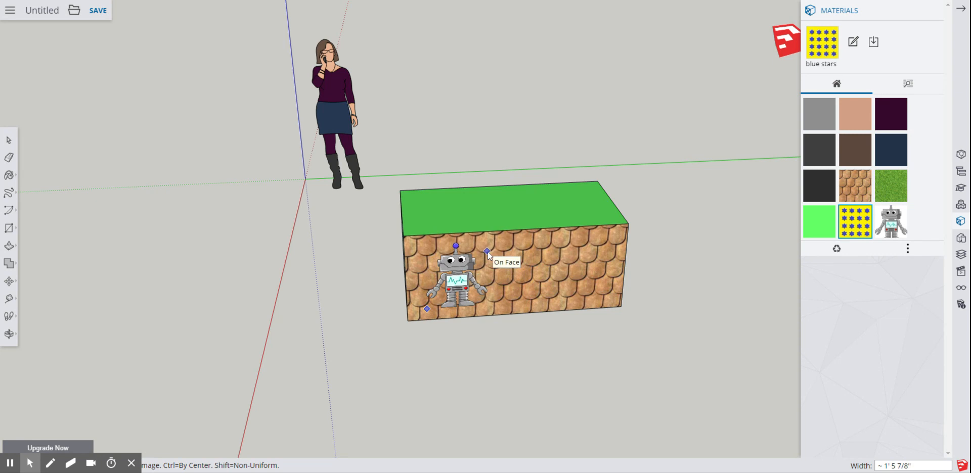
{"action": "left_click", "coordinate": [487, 252]}
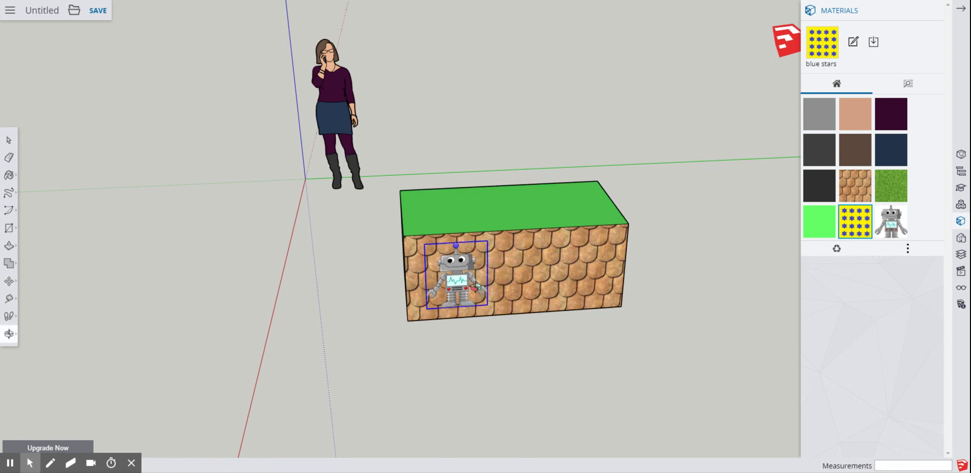
- Move the robot image about 1' 6" along the roofing face toward its middle
{"action": "left_click", "coordinate": [9, 282]}
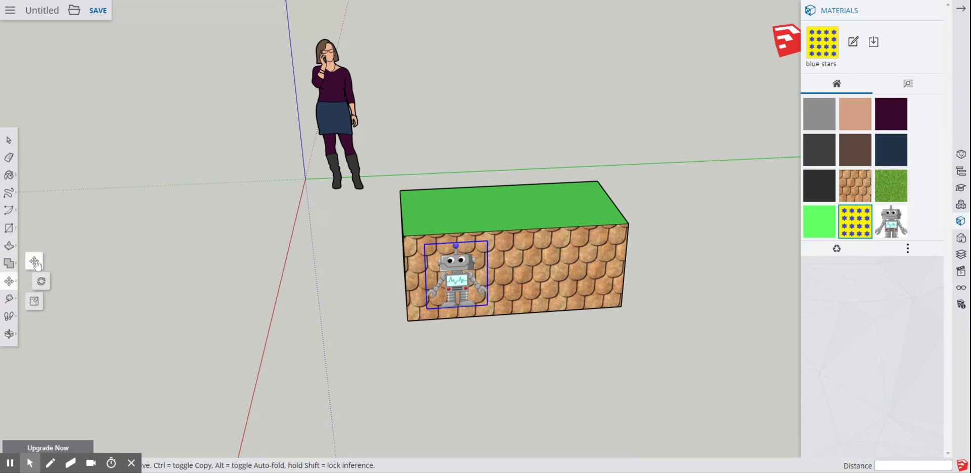
{"action": "mouse_move", "coordinate": [454, 271]}
{"action": "left_mouse_down"}
{"action": "mouse_move", "coordinate": [463, 280]}
{"action": "mouse_move", "coordinate": [598, 265]}
{"action": "mouse_move", "coordinate": [514, 269]}
{"action": "left_mouse_up"}
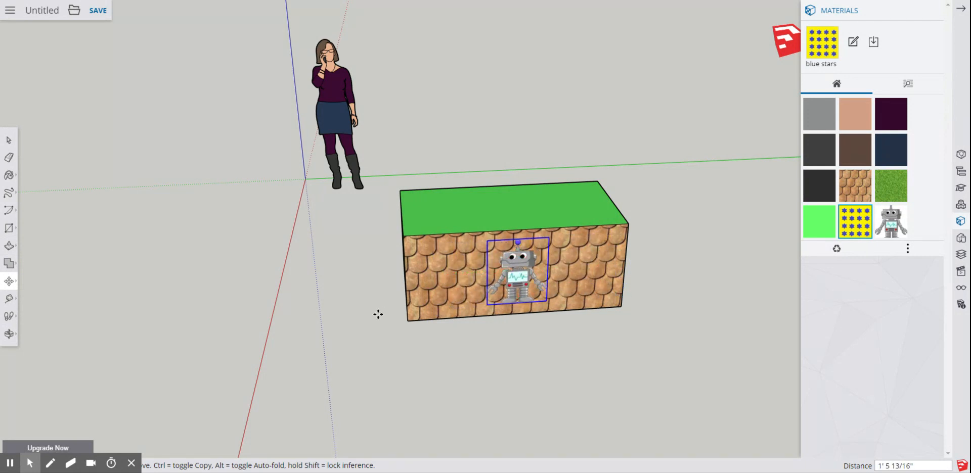